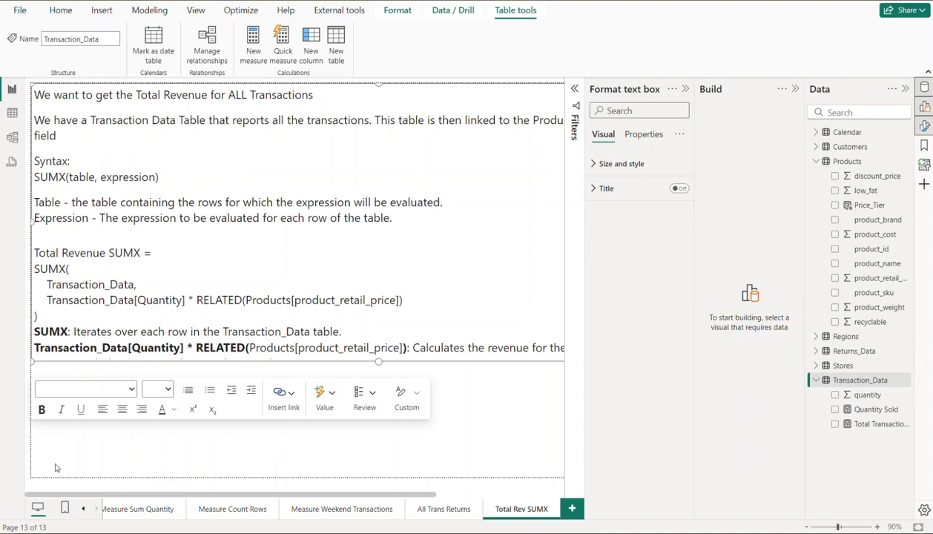
Step: Examine the Transaction_Data rows and columns in table view, along with the fields of the Products table
click(11, 114)
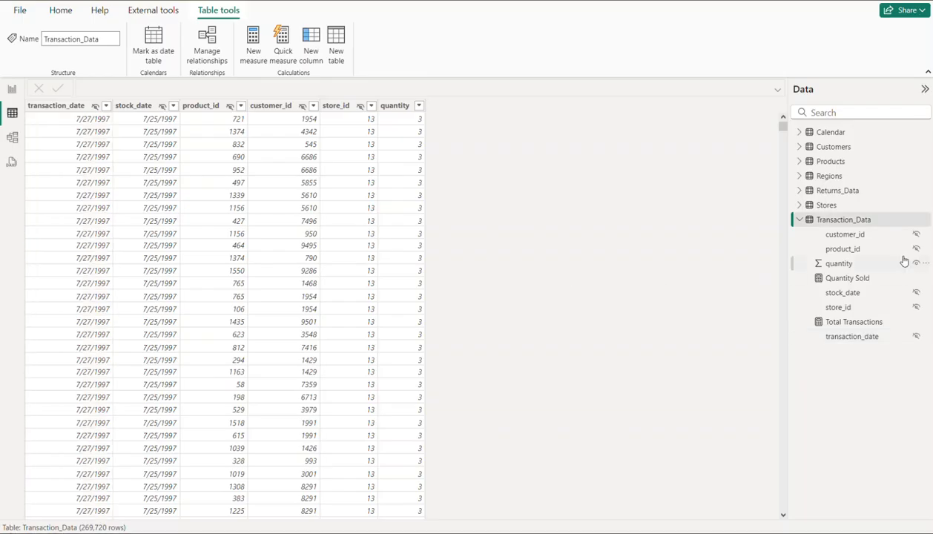
click(799, 161)
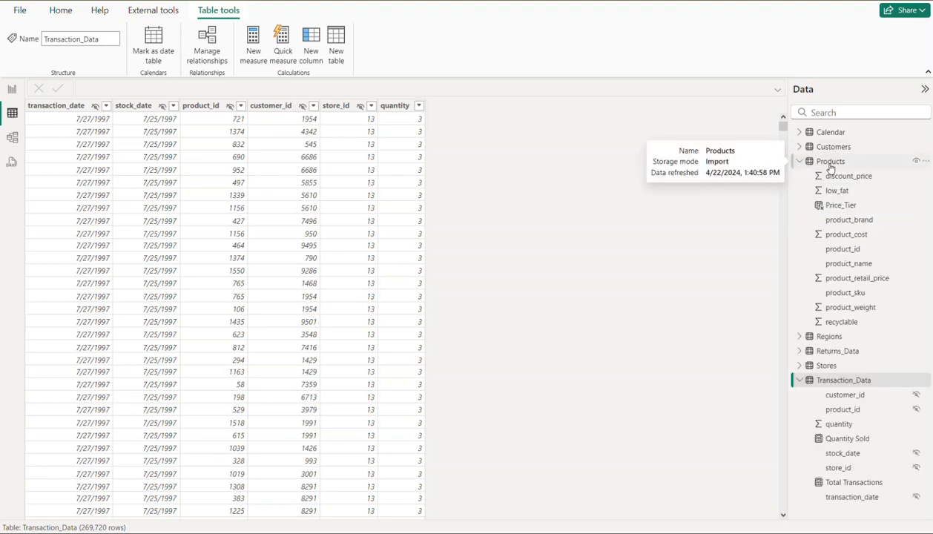
click(855, 381)
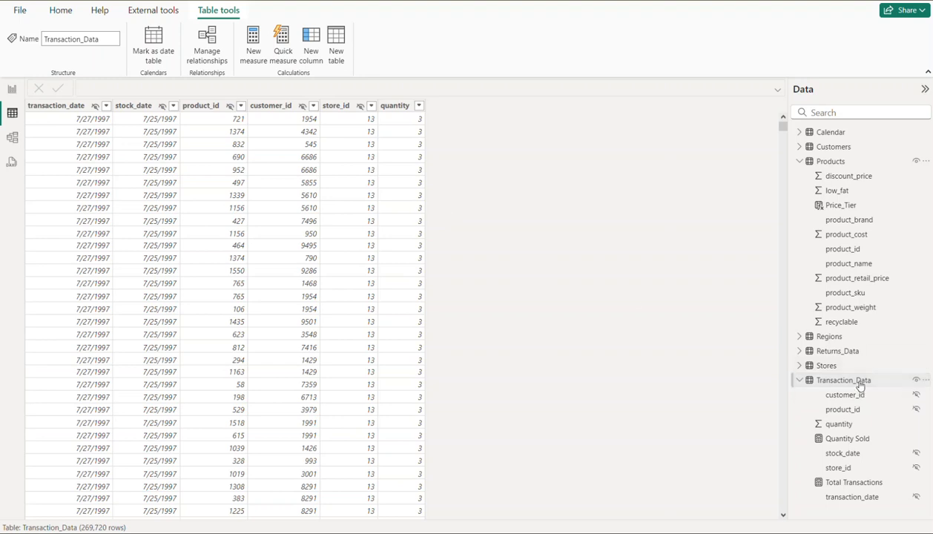
mouse_move(860, 386)
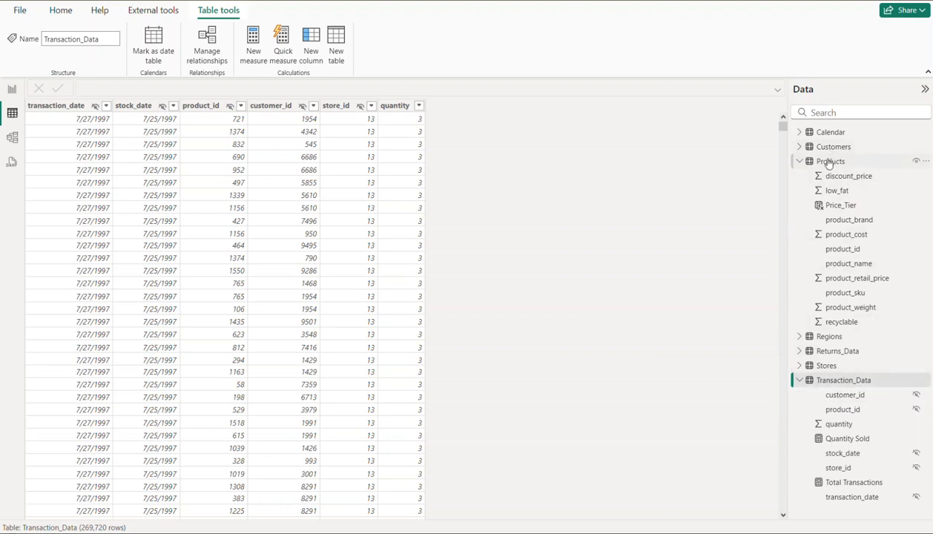
mouse_move(829, 163)
mouse_move(849, 416)
click(338, 107)
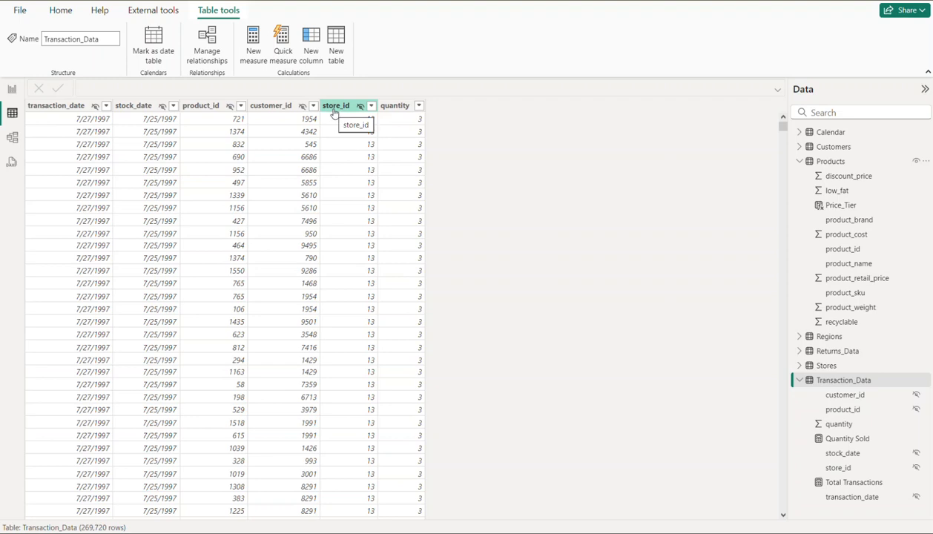
Step: Return to the Total Rev SUMX report page and read the note's problem statement and SUMX syntax
click(12, 90)
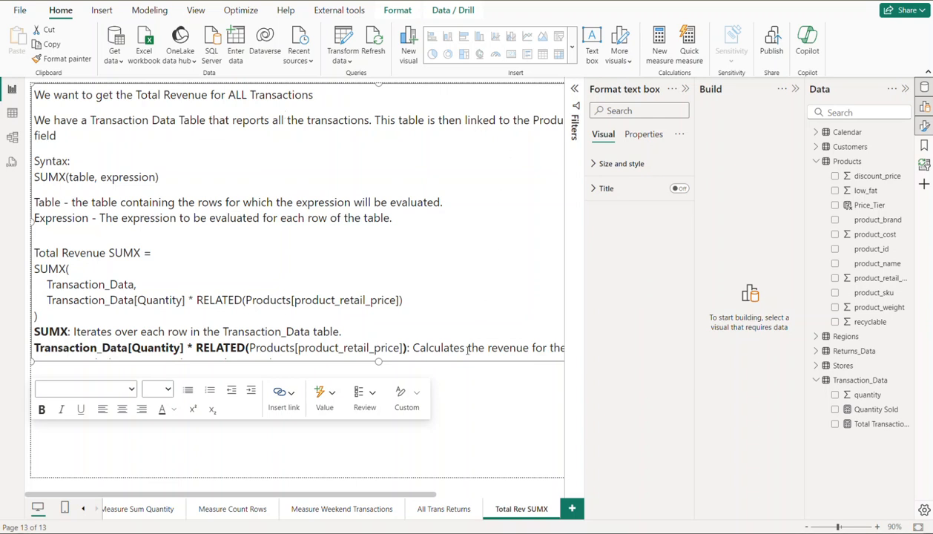
click(532, 160)
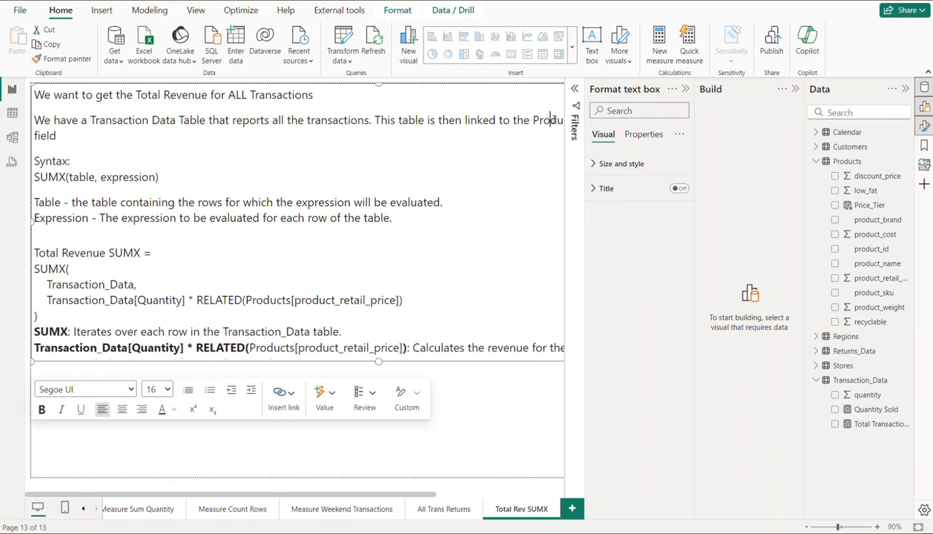
scroll(555, 121, right, 1)
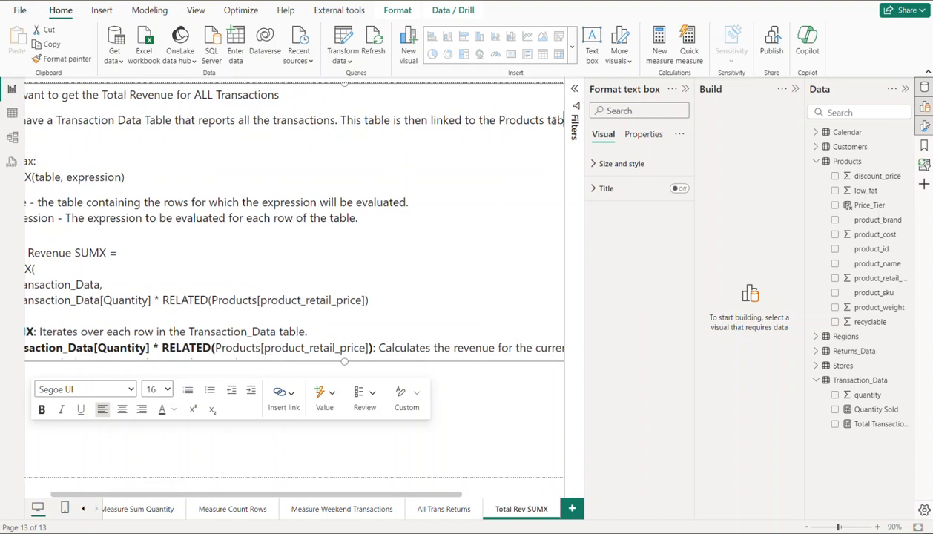
scroll(553, 120, left, 1)
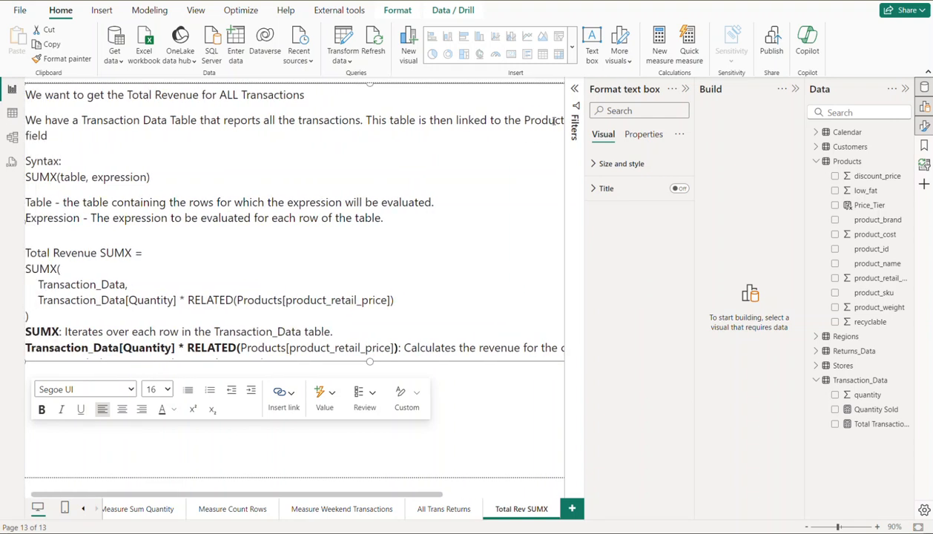
key(Right)
key(Right)
key(Right)
key(Right)
key(Right)
key(Right)
key(Right)
key(Right)
key(Right)
key(Right)
key(Right)
key(Right)
key(Right)
key(Right)
key(Right)
key(Right)
key(Right)
key(Right)
key(Right)
key(Right)
click(265, 135)
Step: Read the rest of the note explaining how the Total Revenue SUMX formula is evaluated row by row
click(464, 330)
key(Down)
key(Down)
key(Down)
key(Down)
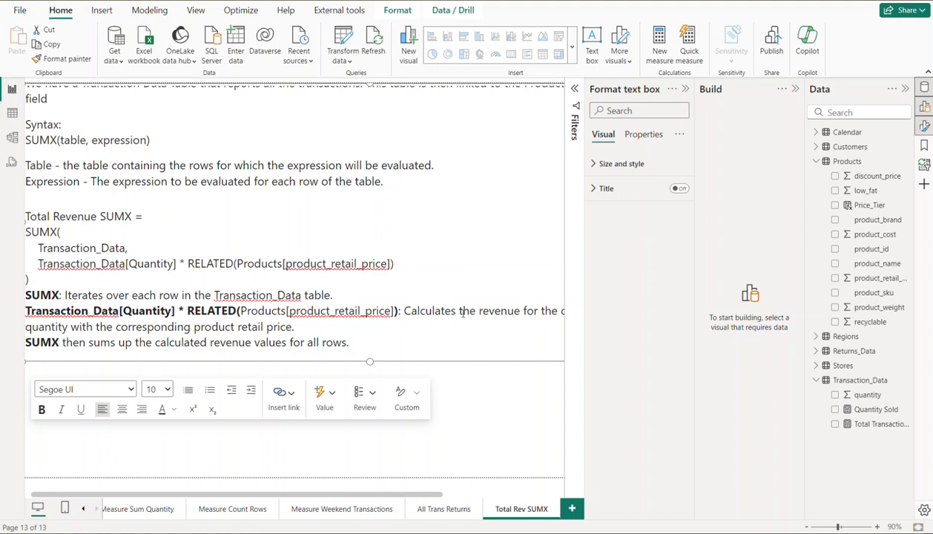
key(Right)
key(Right)
key(Right)
key(Right)
key(Right)
key(Right)
key(Right)
key(Right)
key(Right)
key(Right)
key(Right)
key(Right)
key(Right)
key(Right)
key(Right)
key(Right)
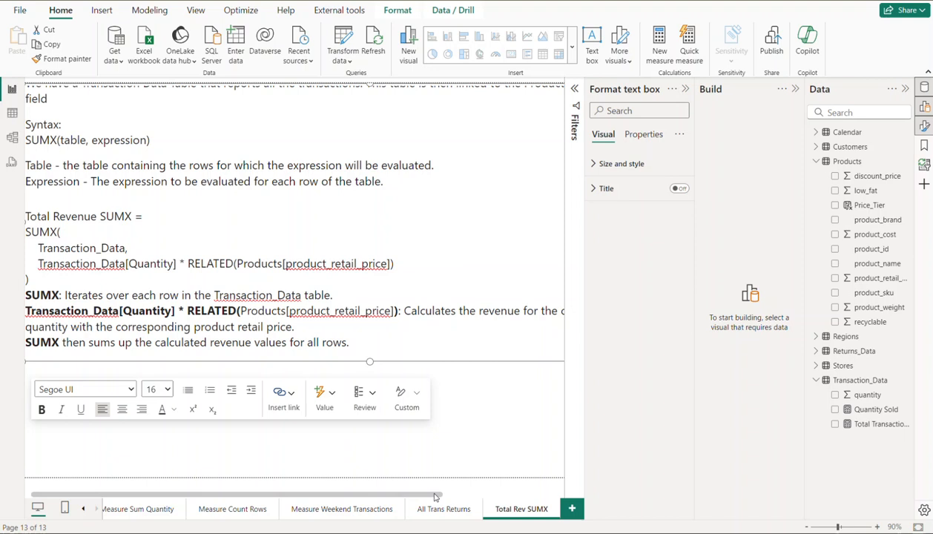
drag(436, 493, 552, 495)
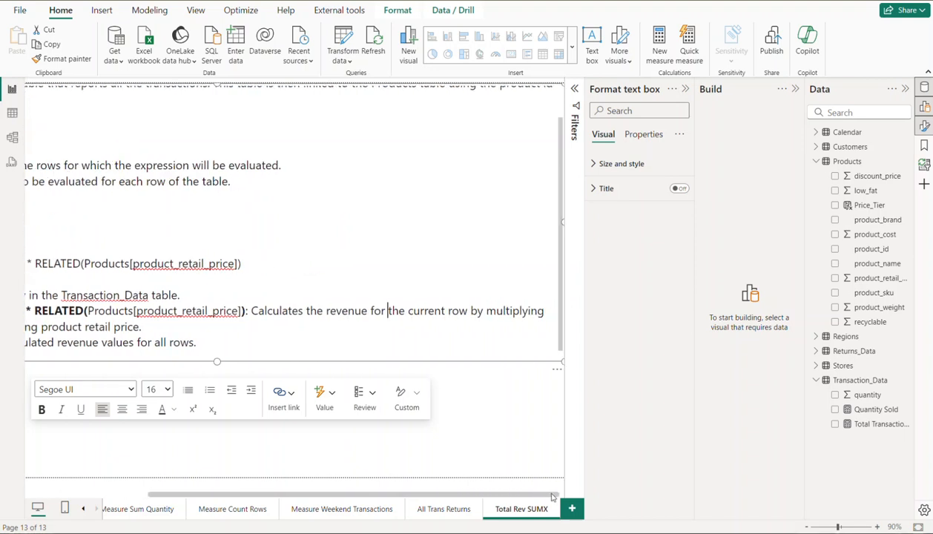
drag(552, 497, 376, 489)
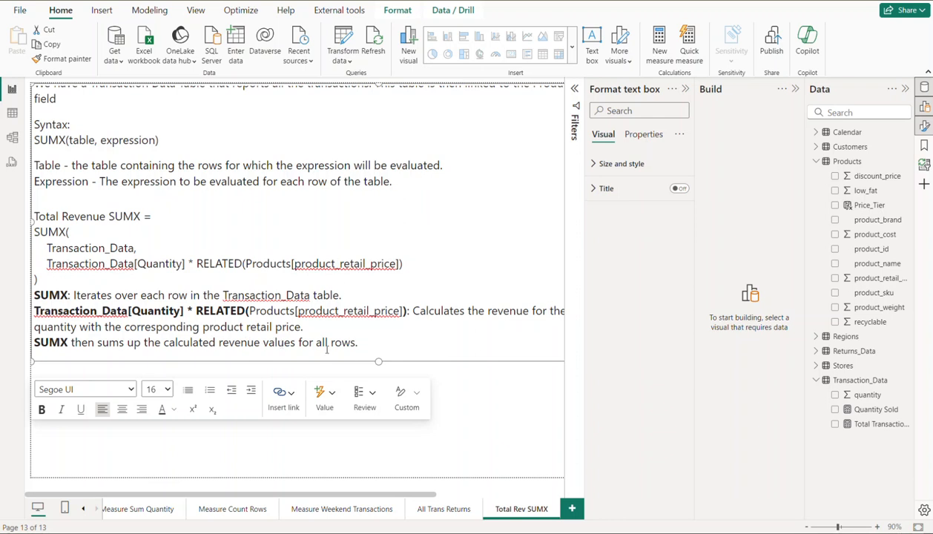
Step: Copy the Total Revenue SUMX formula from the note and paste it into a new measure in Transaction_Data
click(227, 445)
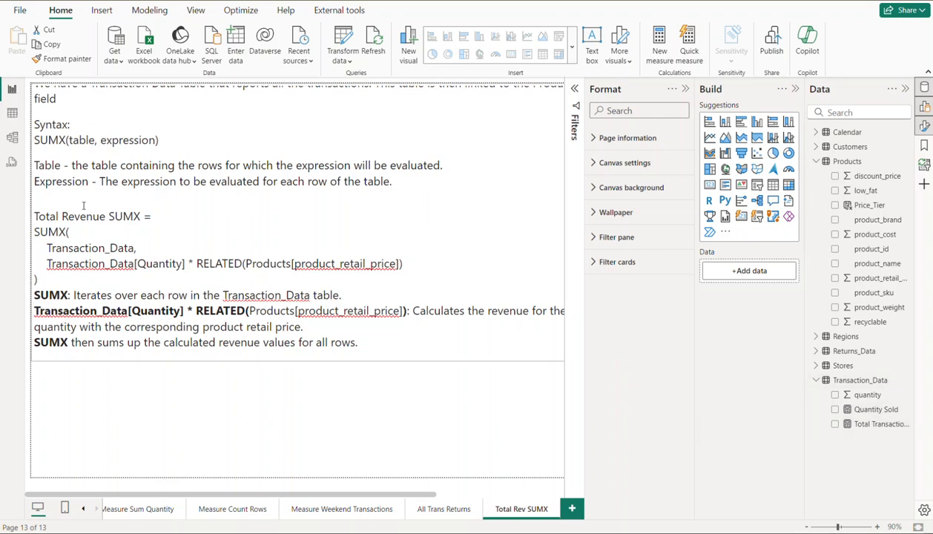
drag(33, 215, 62, 278)
key(ctrl+c)
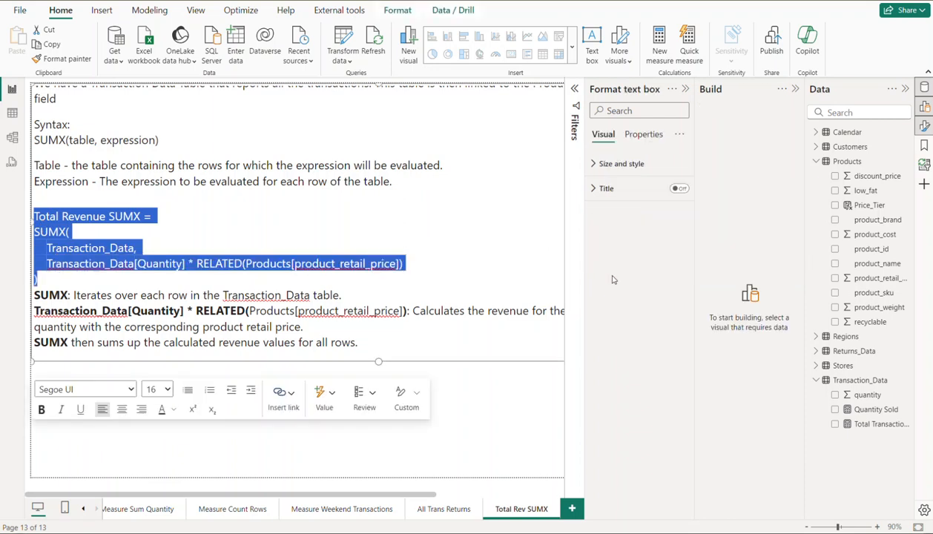
click(867, 381)
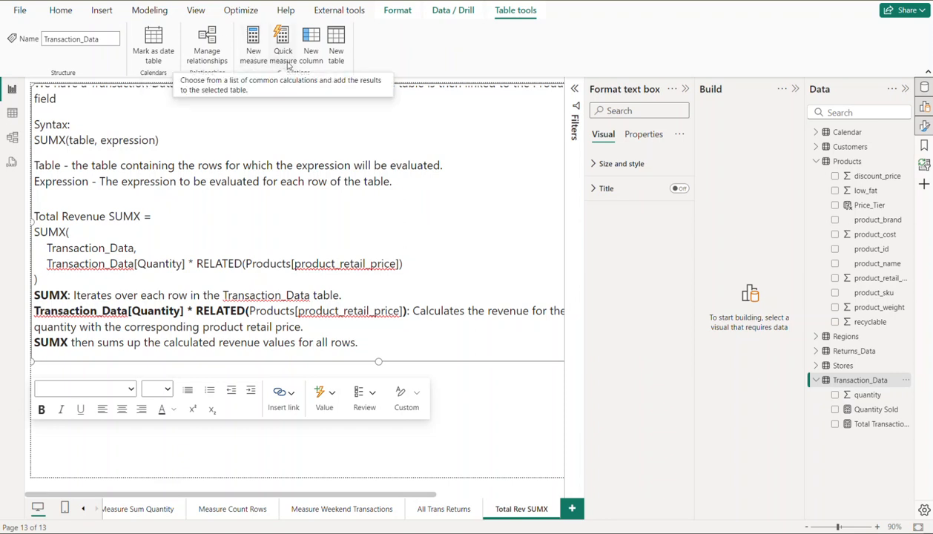
click(254, 41)
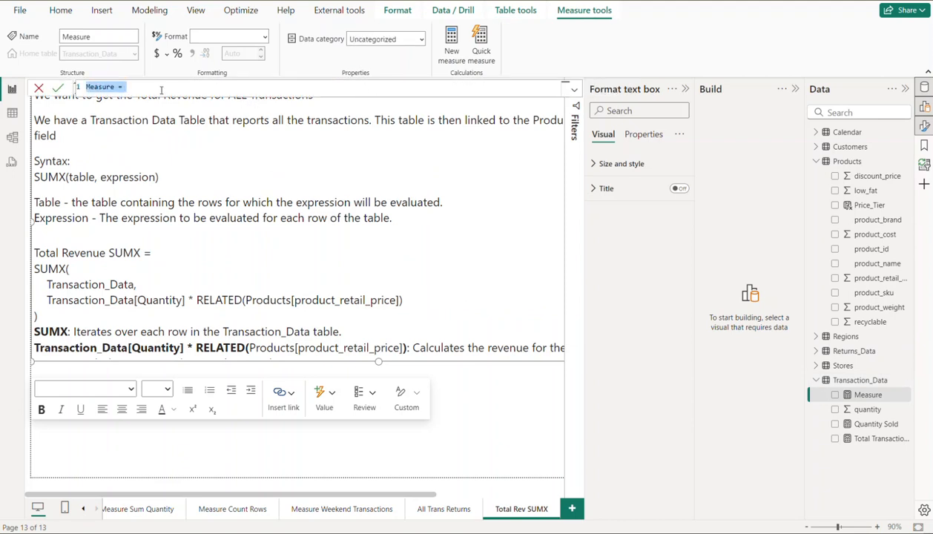
key(ctrl+v)
click(160, 89)
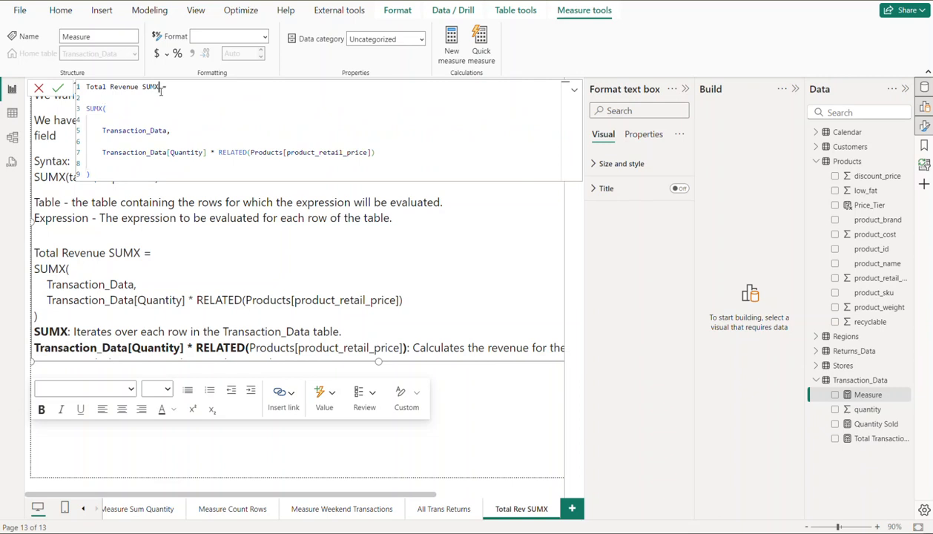
Step: Remove the blank lines from the pasted Total Revenue SUMX formula and commit the measure
click(106, 94)
key(Delete)
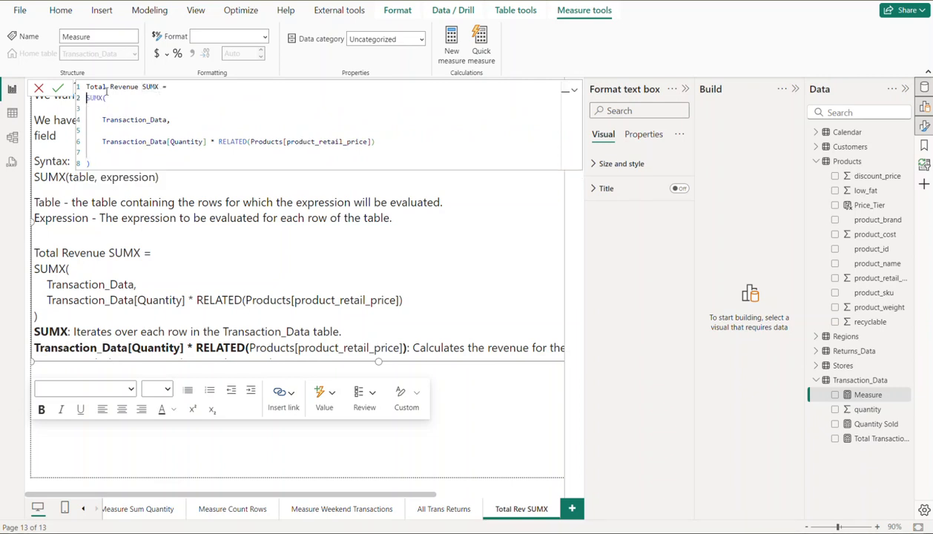
click(102, 108)
key(Delete)
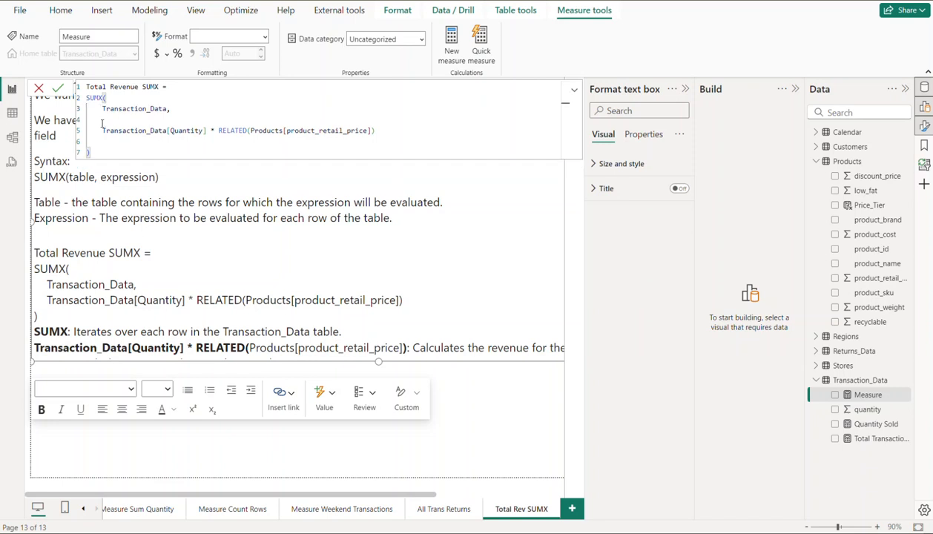
click(102, 120)
key(Delete)
key(Delete)
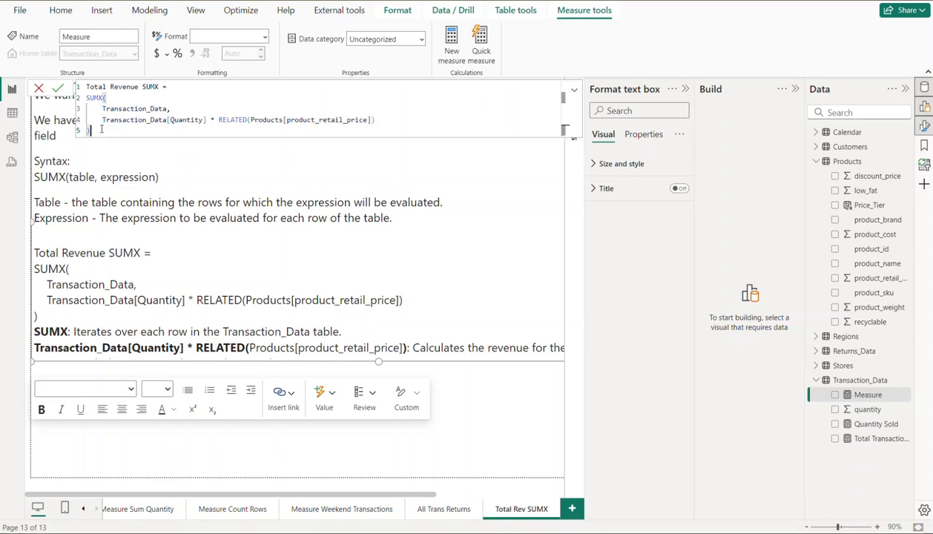
key(Return)
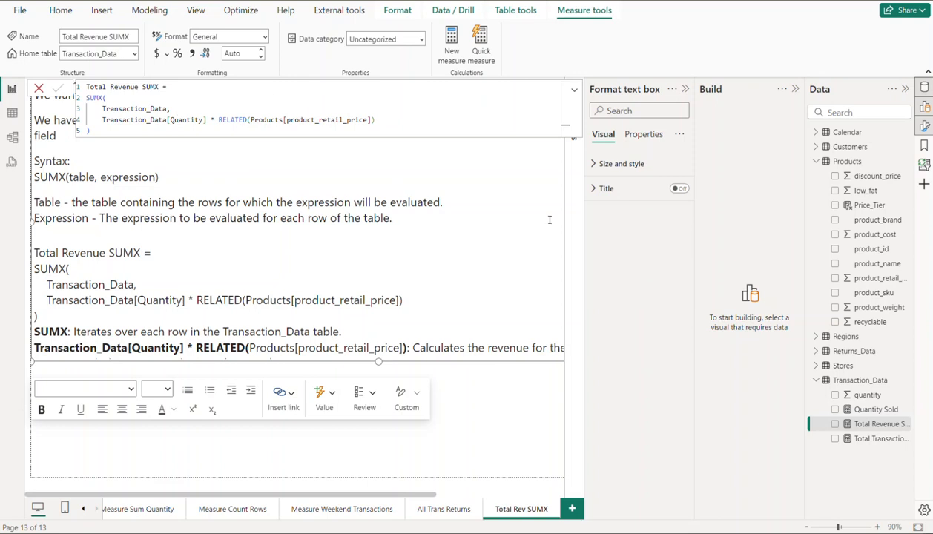
Step: Insert a matrix visual on the empty page area below the note with Total Revenue SUMX as its value
click(883, 422)
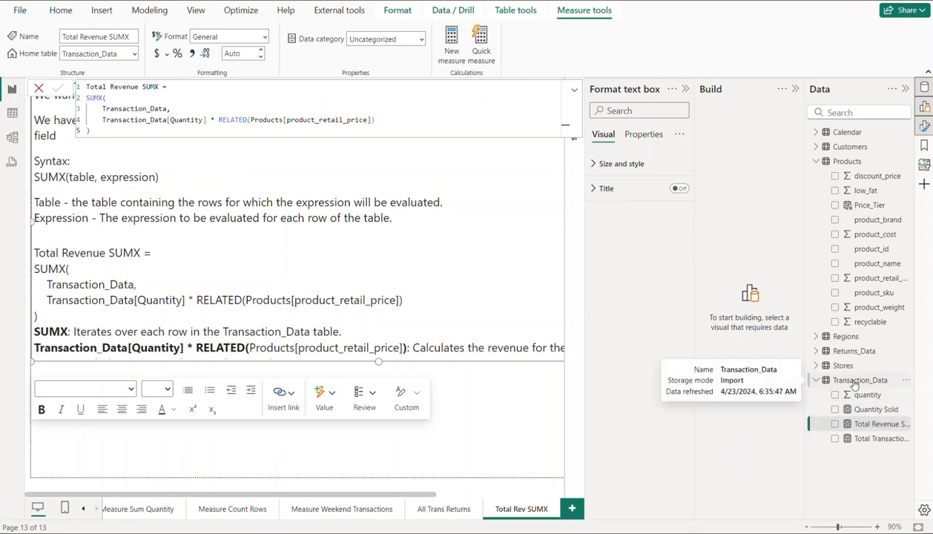
click(71, 444)
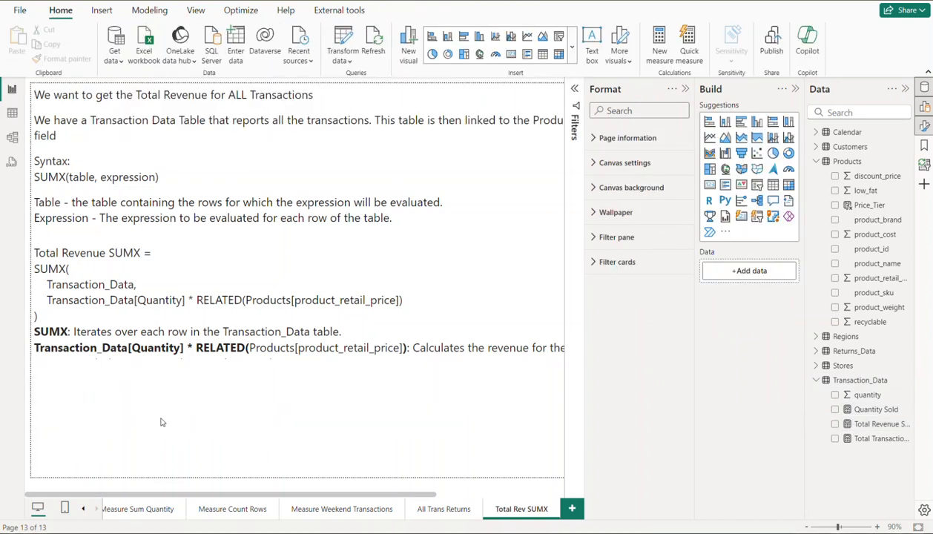
click(353, 347)
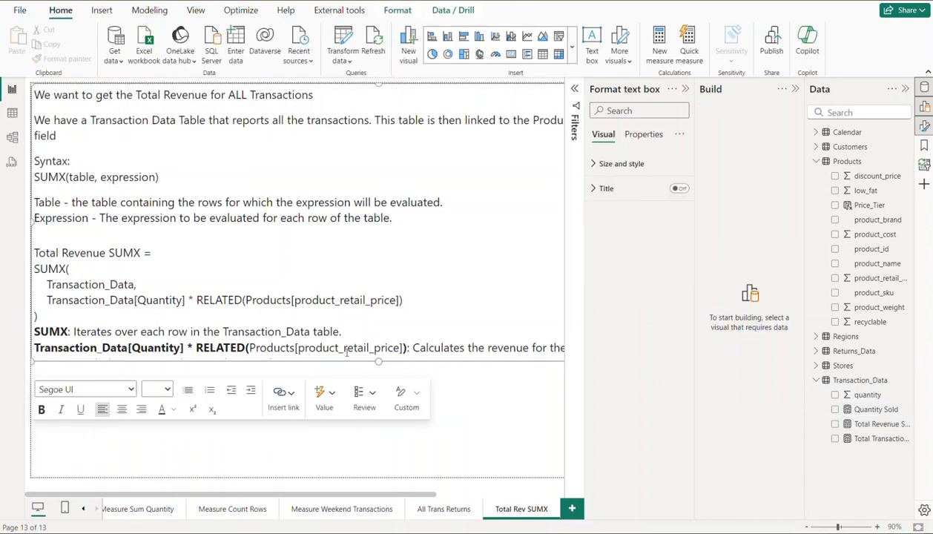
click(505, 394)
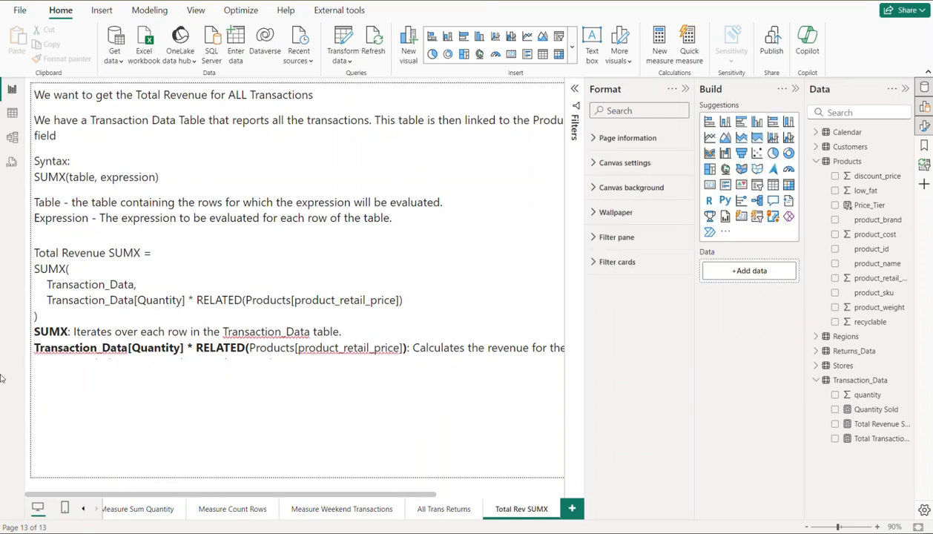
click(559, 55)
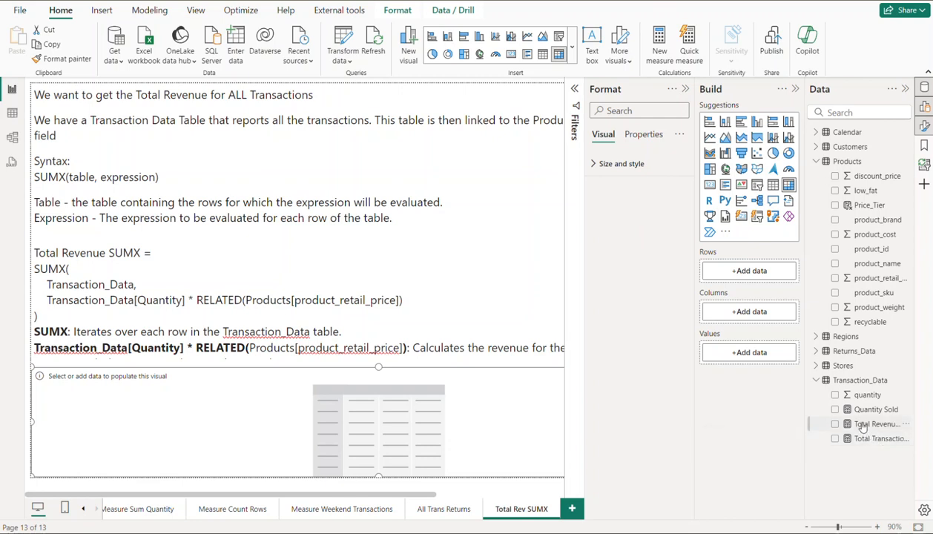
click(835, 424)
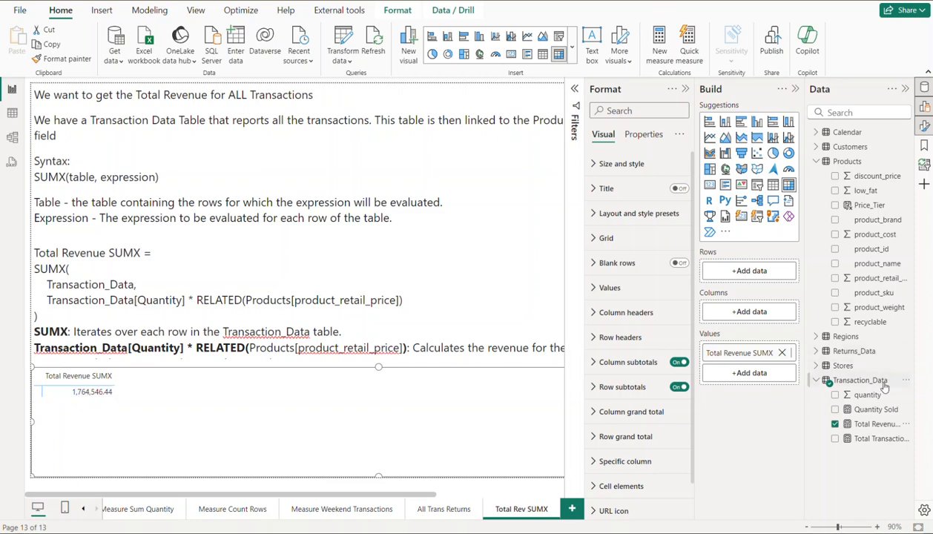
Step: Format the Total Revenue SUMX measure as currency with 0 decimal places
click(874, 426)
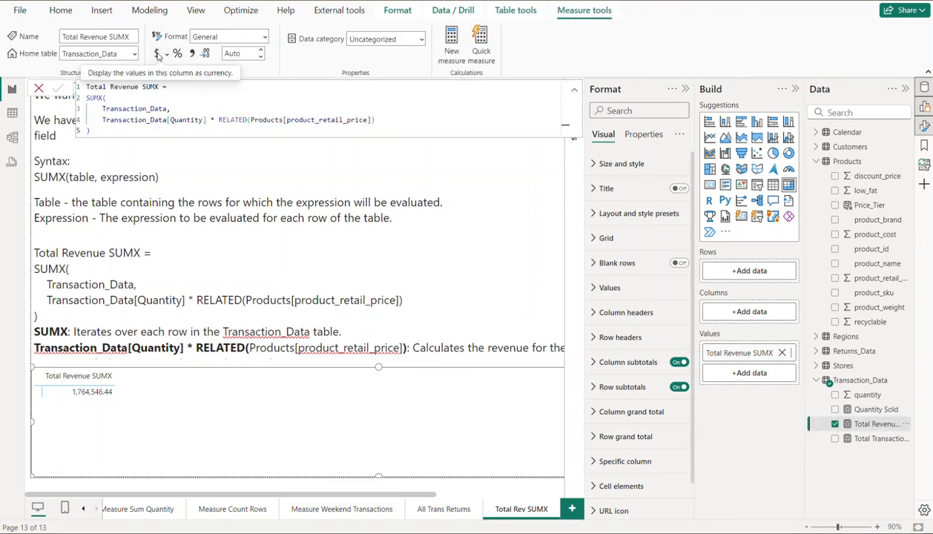
click(158, 55)
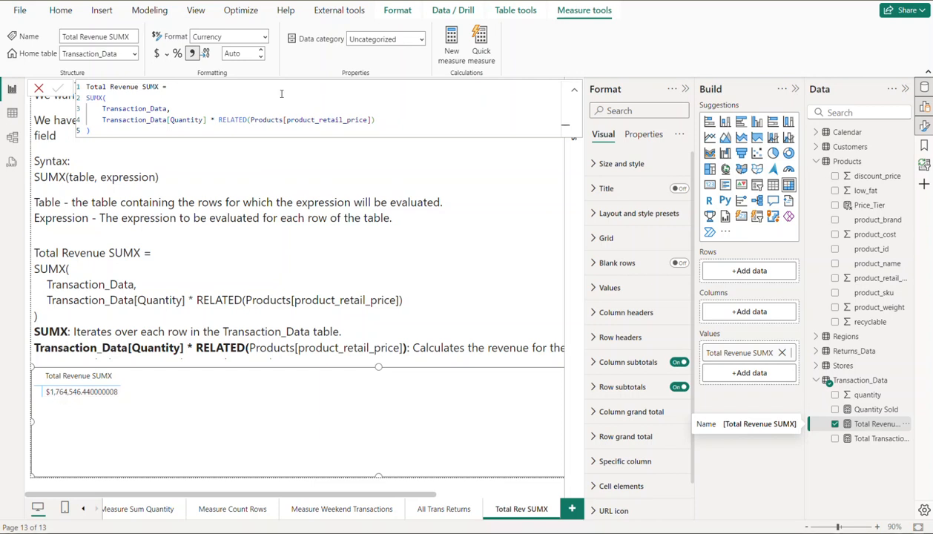
click(242, 52)
click(243, 52)
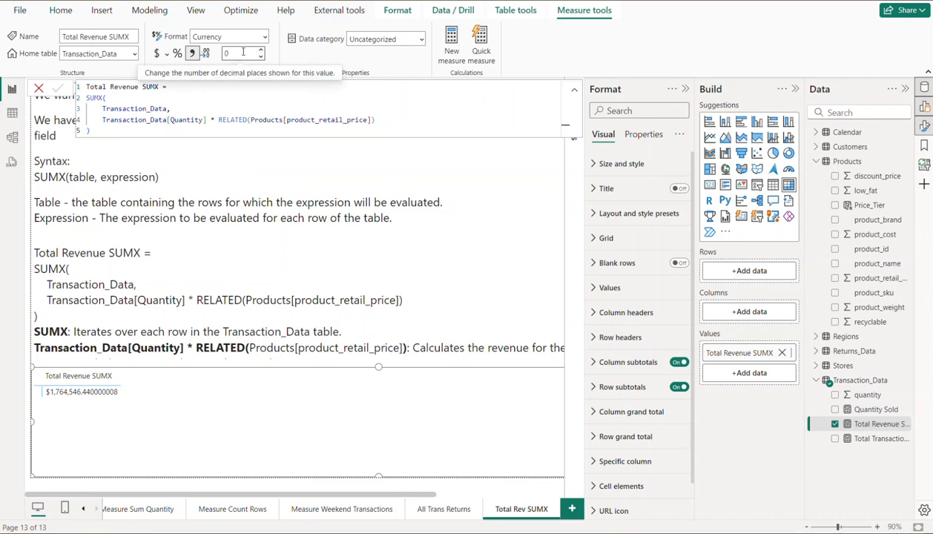
key(BackSpace)
key(BackSpace)
key(BackSpace)
key(BackSpace)
text(0)
key(Return)
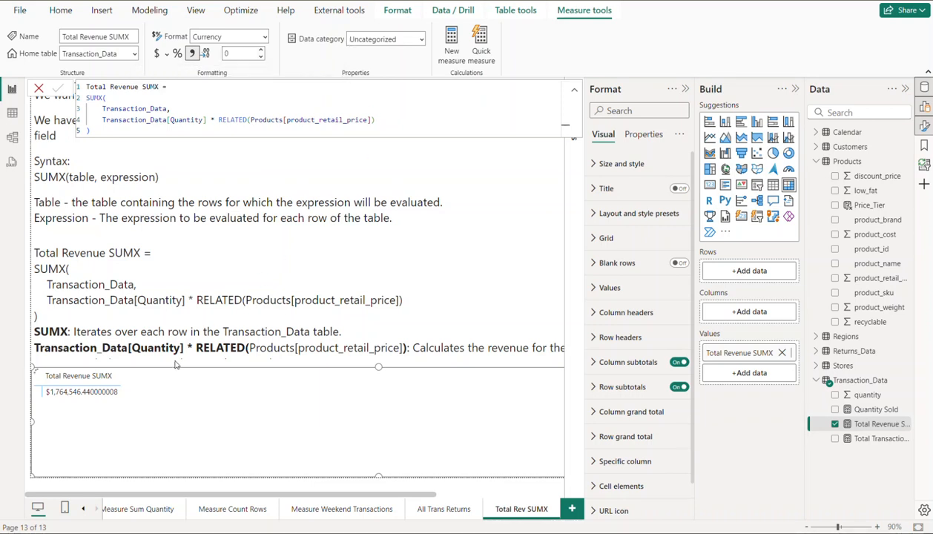